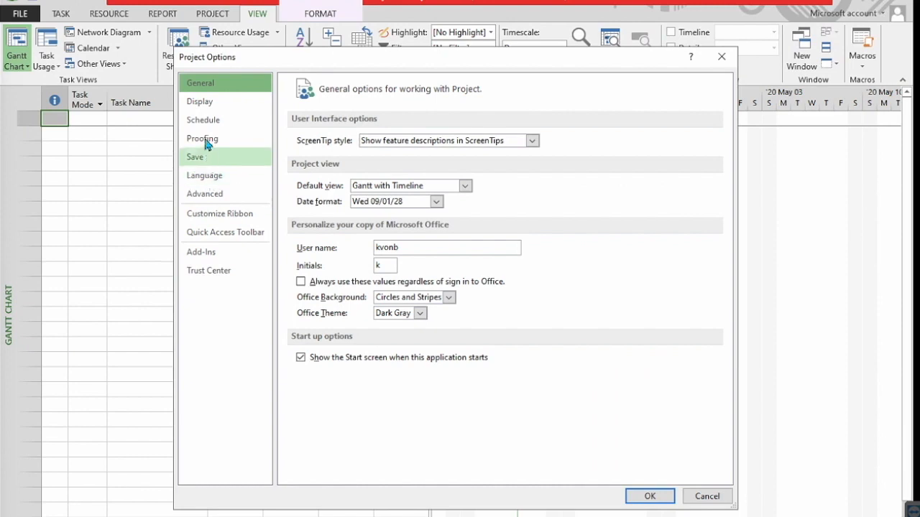
# - In the schedule options, set new tasks to be created as Auto Scheduled for All New Projects
pyautogui.click(204, 125)
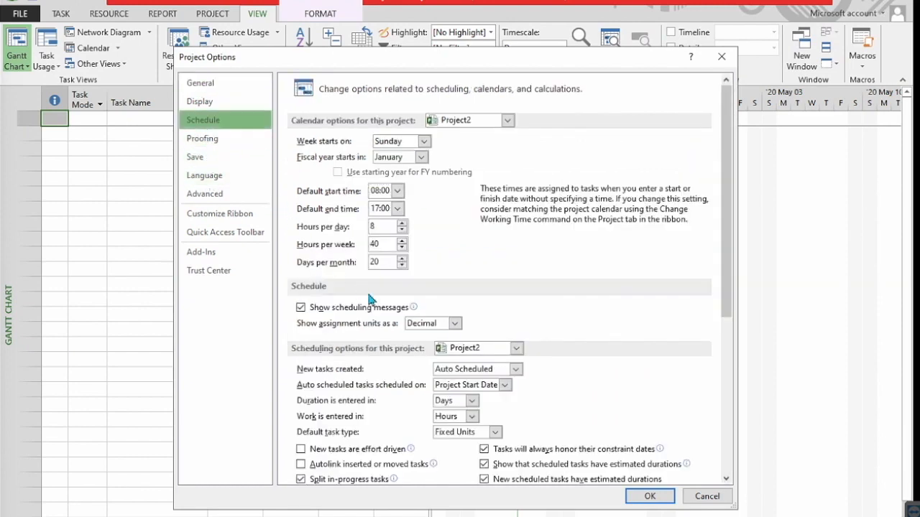
pyautogui.click(455, 324)
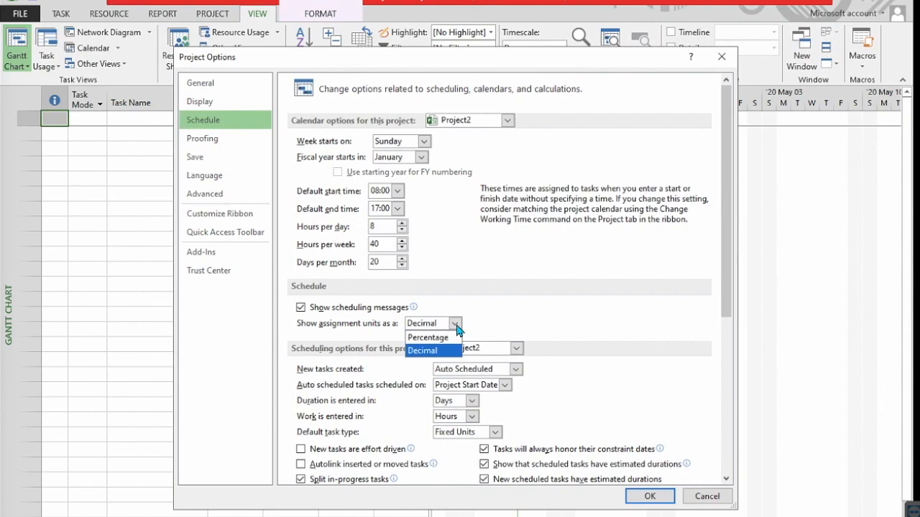
pyautogui.click(456, 326)
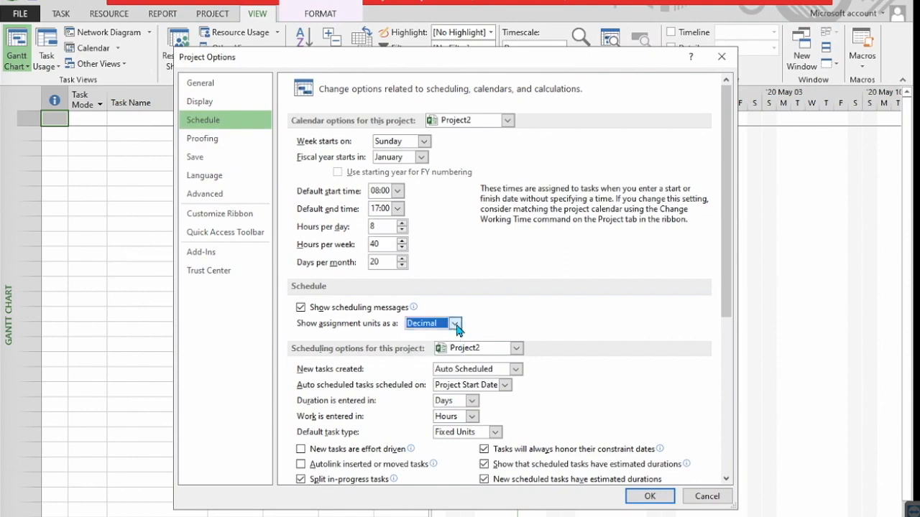
pyautogui.click(516, 349)
pyautogui.click(496, 364)
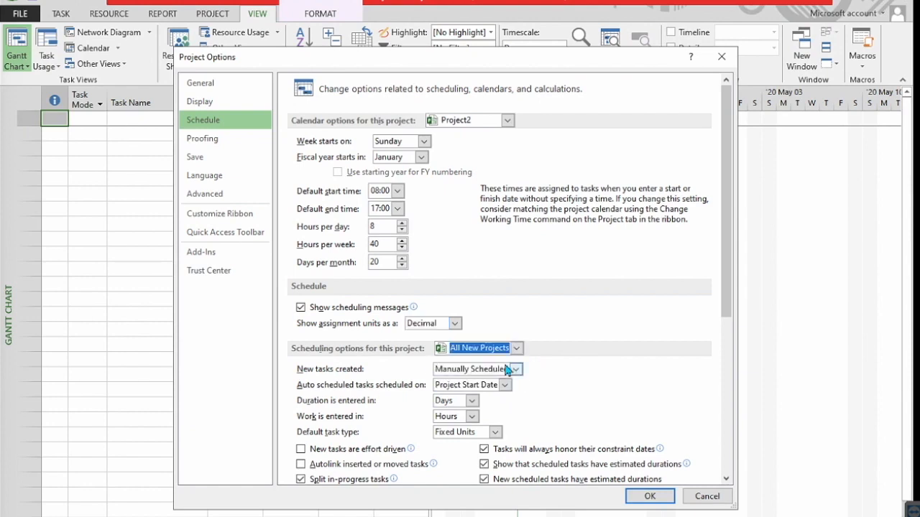
pyautogui.click(516, 369)
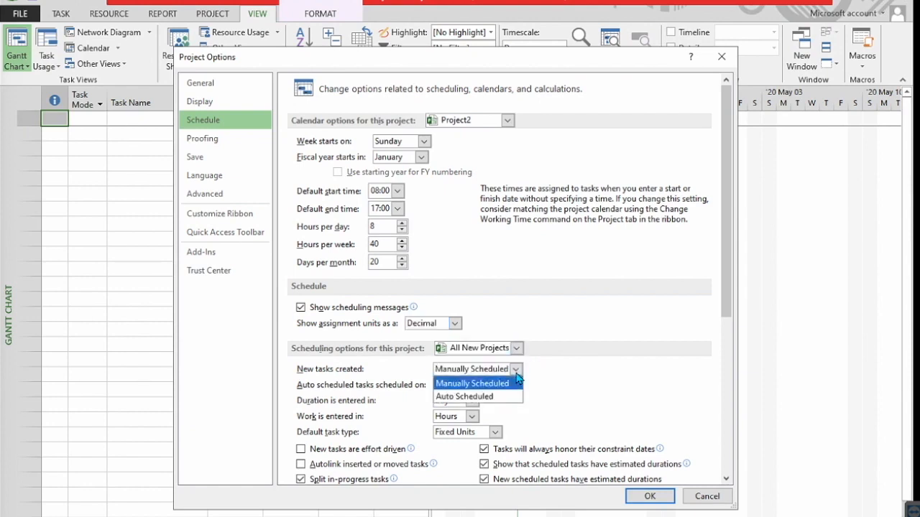
pyautogui.click(476, 394)
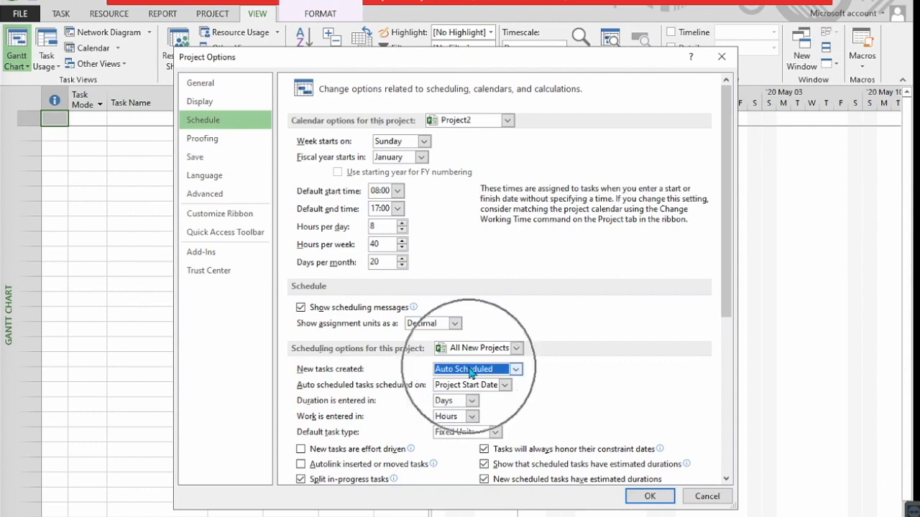
pyautogui.click(650, 497)
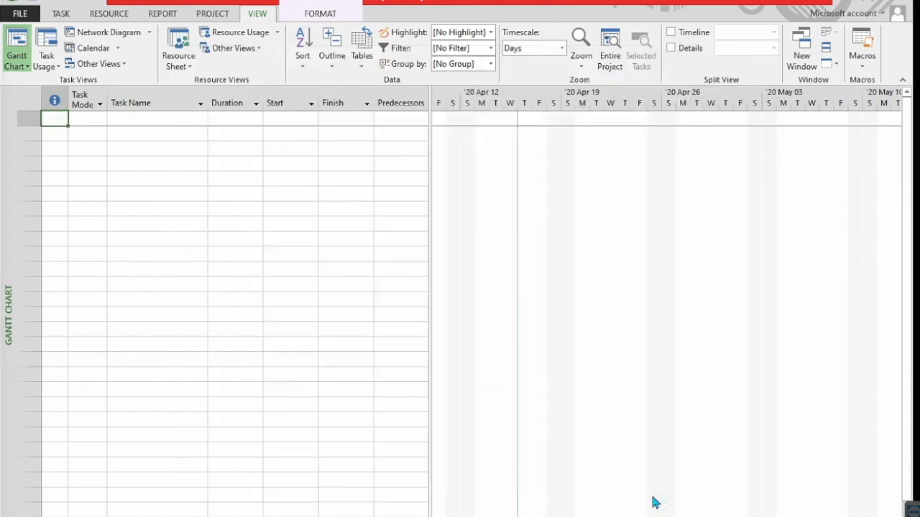
# - Close the current project without saving its changes and create a new blank project
pyautogui.click(24, 16)
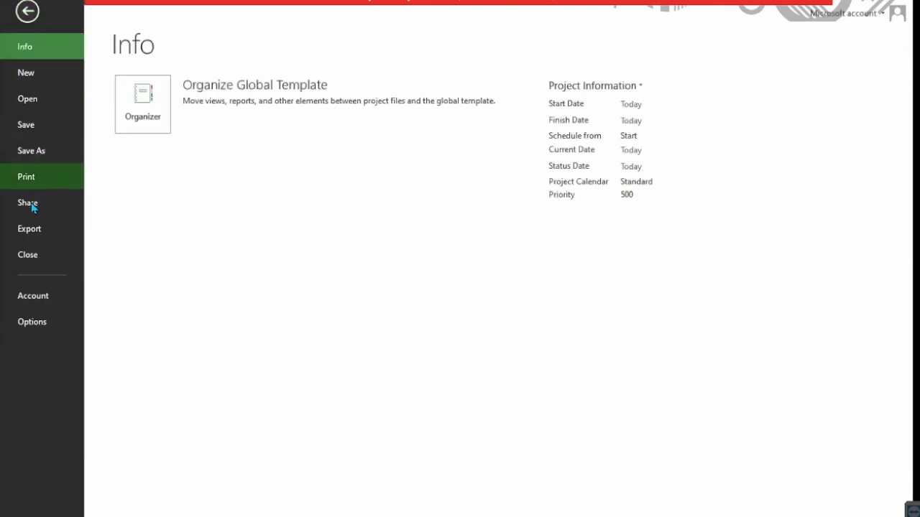
pyautogui.click(37, 253)
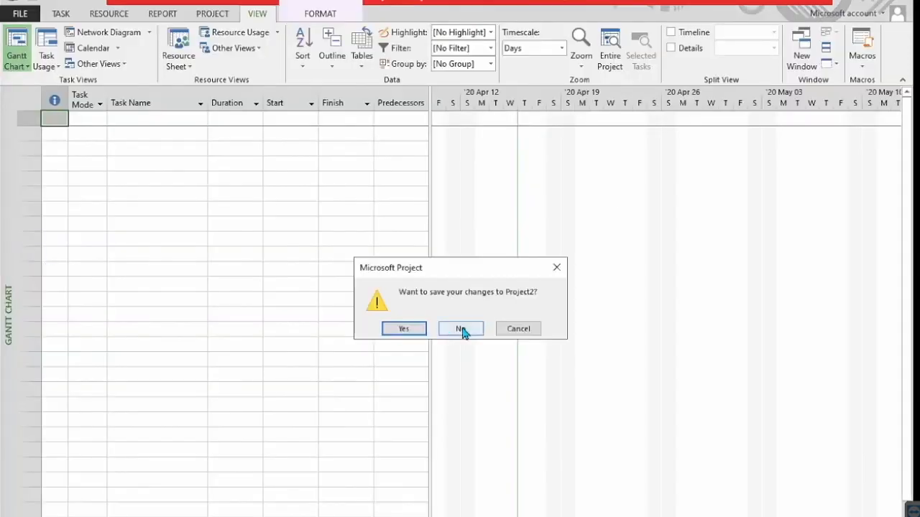
pyautogui.click(462, 329)
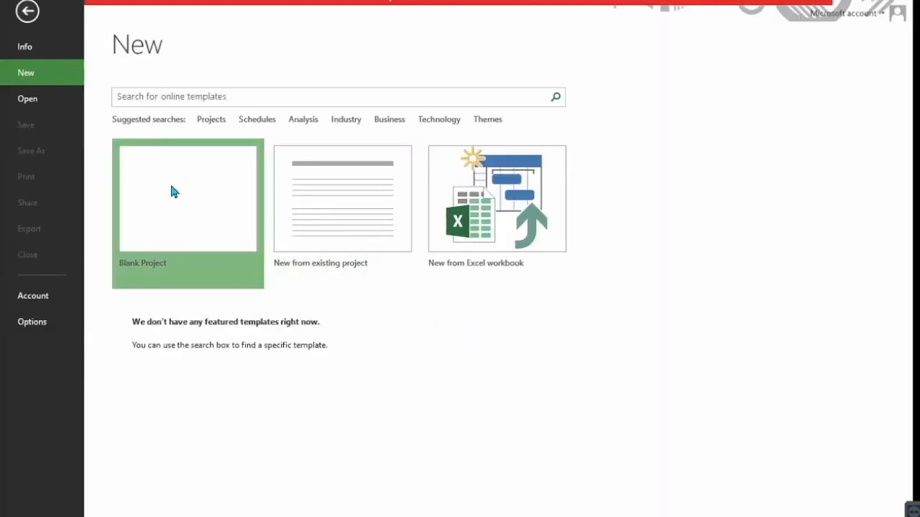
pyautogui.click(171, 190)
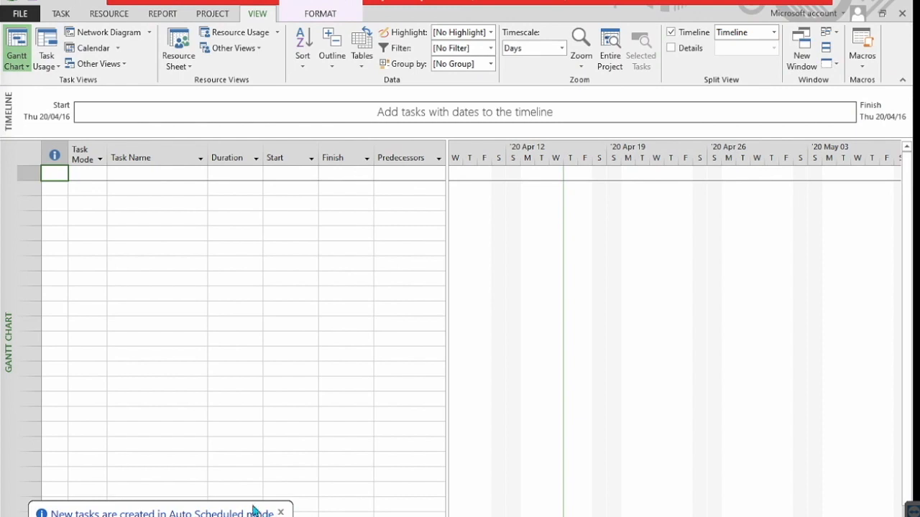
# - Dismiss the notice about the scheduling mode and display the View Bar beside the Gantt chart
pyautogui.click(210, 513)
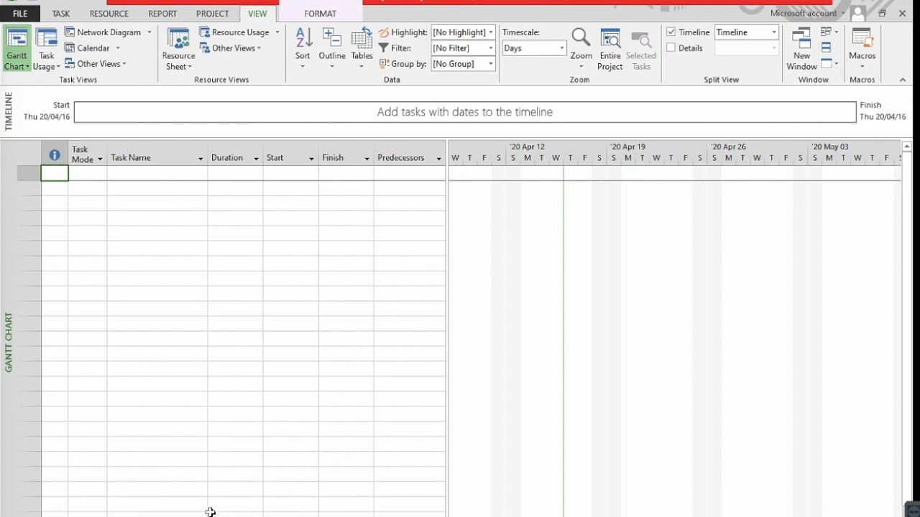
pyautogui.rightClick(10, 296)
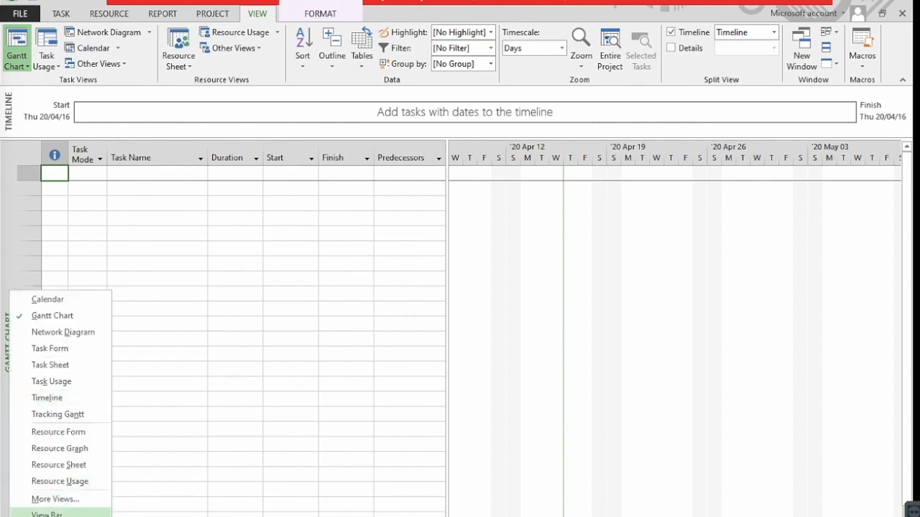
pyautogui.click(44, 514)
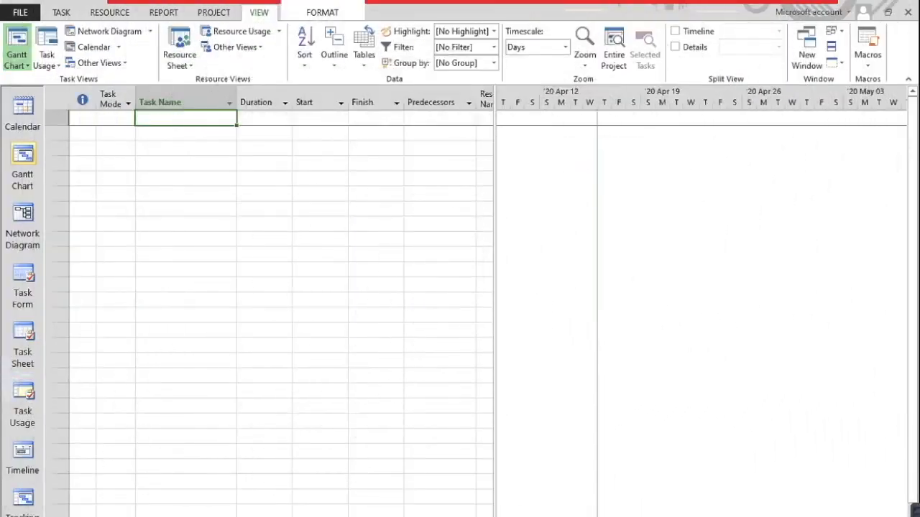
# - Enter PHASE 1 and Task 2 as the first two task names in the table
pyautogui.click(161, 125)
pyautogui.write('PHASE 1')
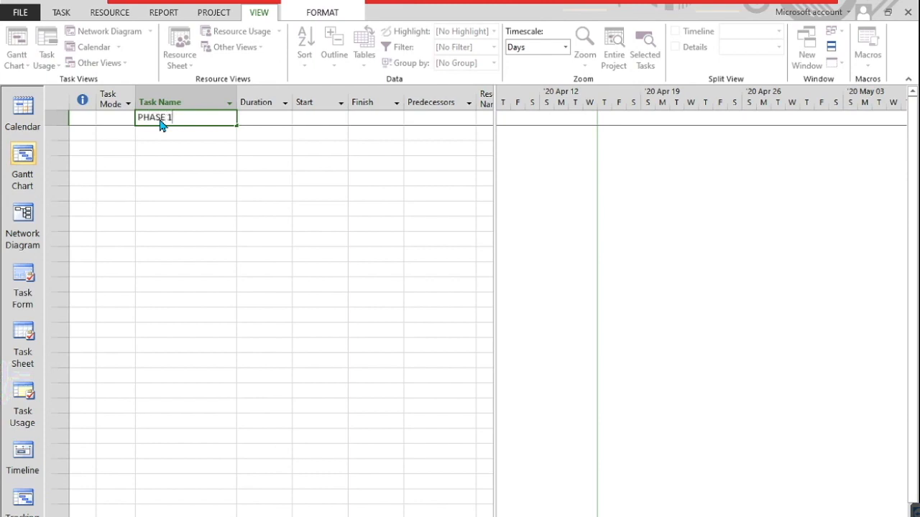
pyautogui.press('Return')
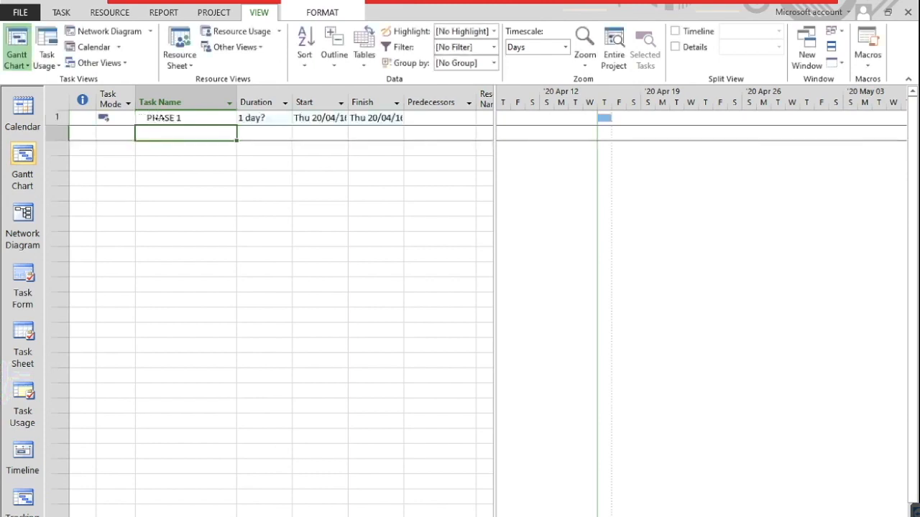
pyautogui.write('Task ')
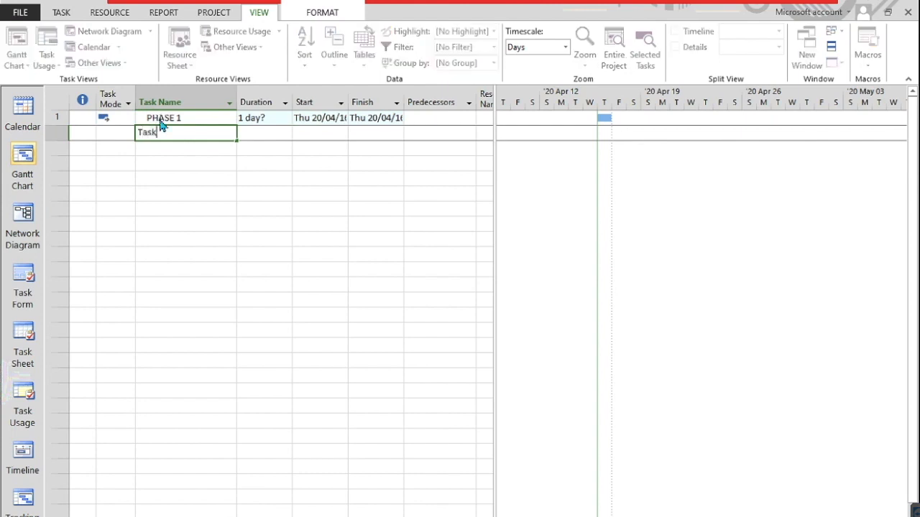
pyautogui.write('2')
pyautogui.press('Return')
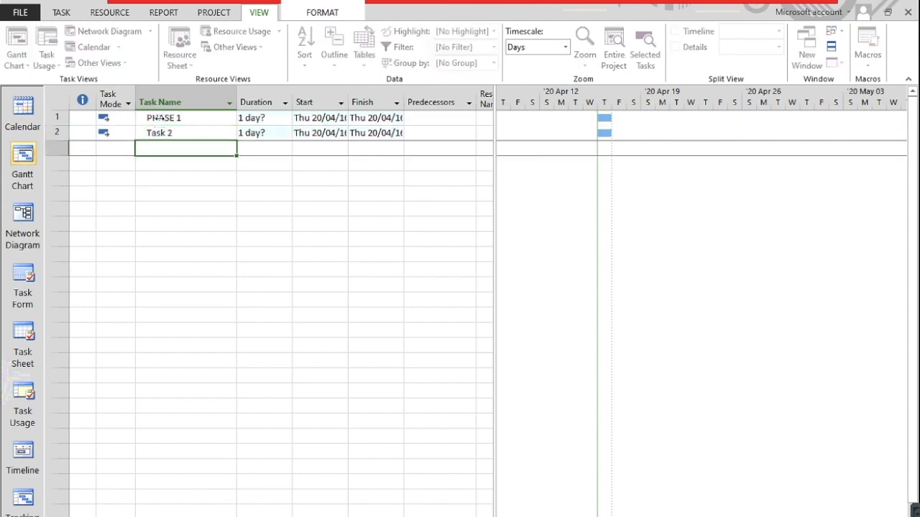
# - Rename the second task as Task 1 and add a new task named Task 2 below it
pyautogui.press('Up')
pyautogui.press('F2')
pyautogui.press('BackSpace')
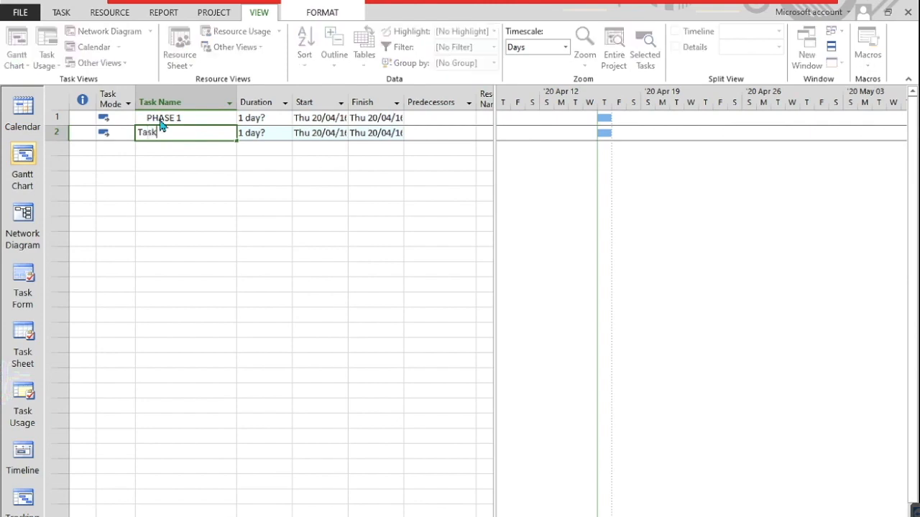
pyautogui.write('1')
pyautogui.press('Return')
pyautogui.write('Task ')
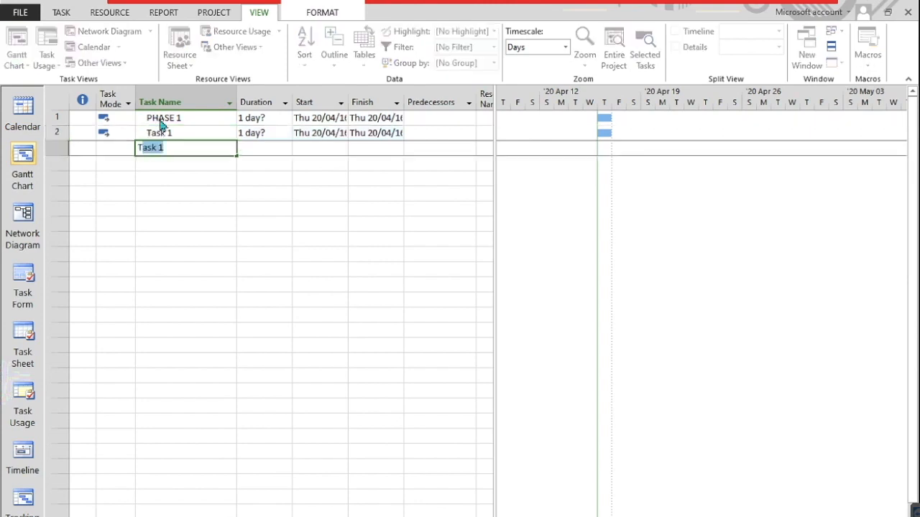
pyautogui.write('3')
pyautogui.press('BackSpace')
pyautogui.write('2')
pyautogui.press('Return')
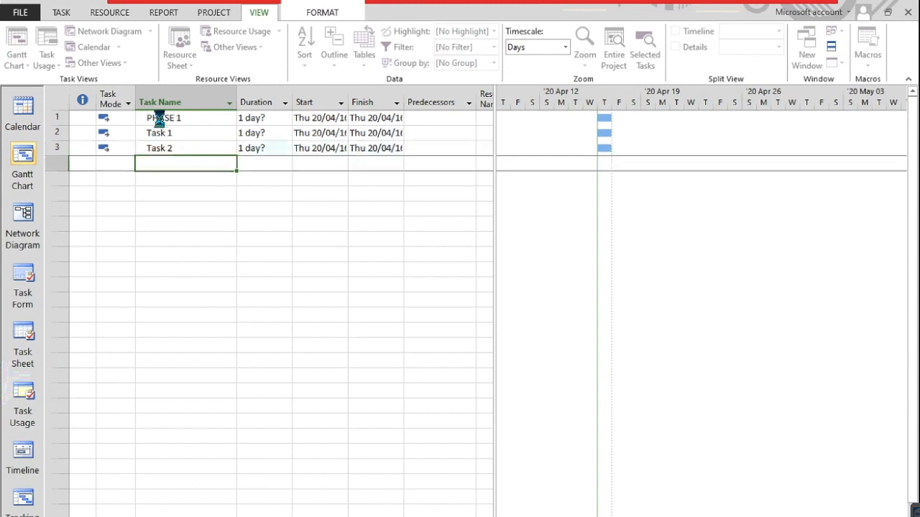
# - Add two more tasks named PHASE 2 and Task 2.1 below Task 2
pyautogui.write('PHA')
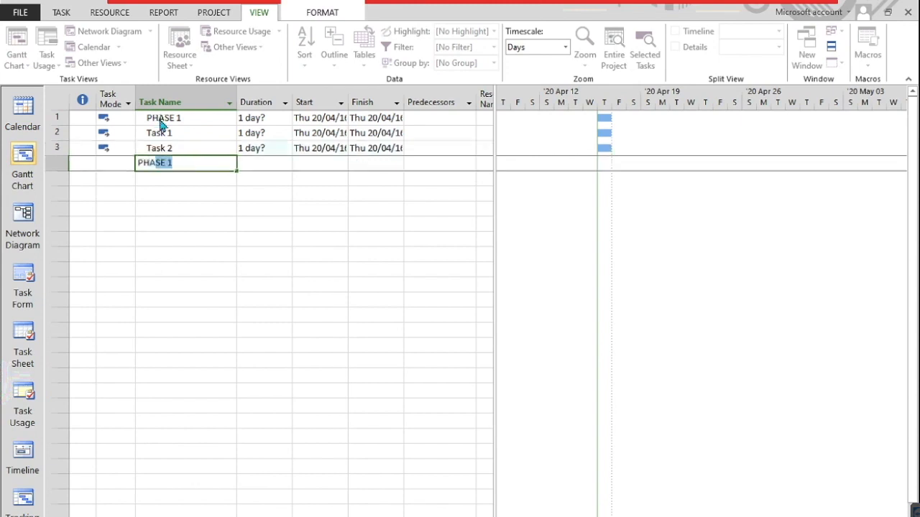
pyautogui.write('SE 2')
pyautogui.press('Return')
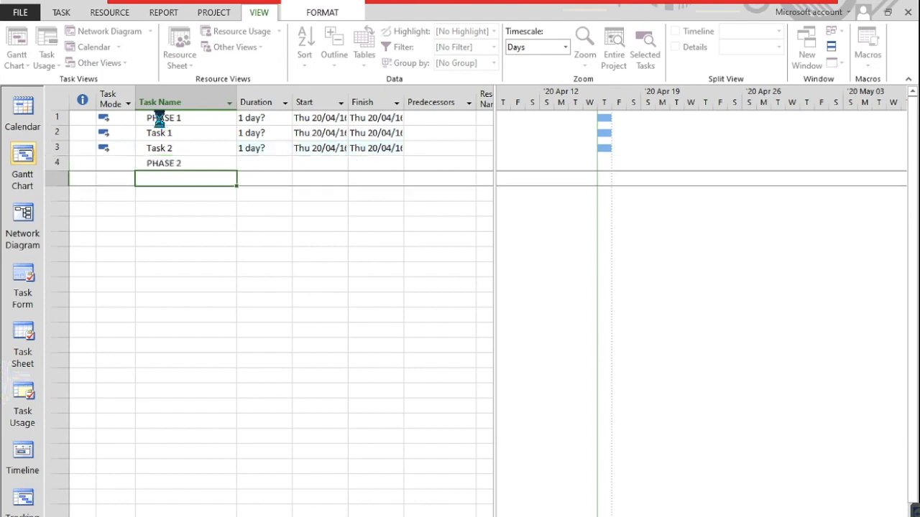
pyautogui.write('TAS')
pyautogui.press('BackSpace')
pyautogui.press('BackSpace')
pyautogui.write('as')
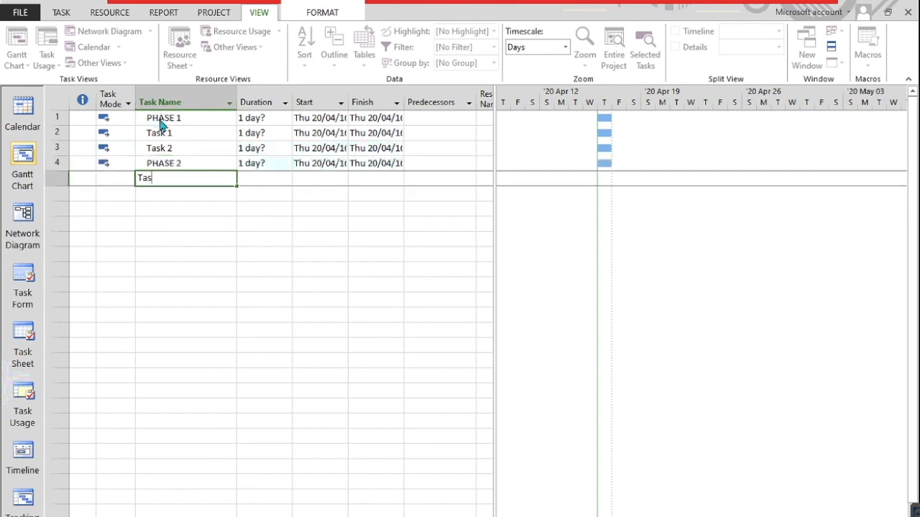
pyautogui.write('k 2.1')
pyautogui.press('Return')
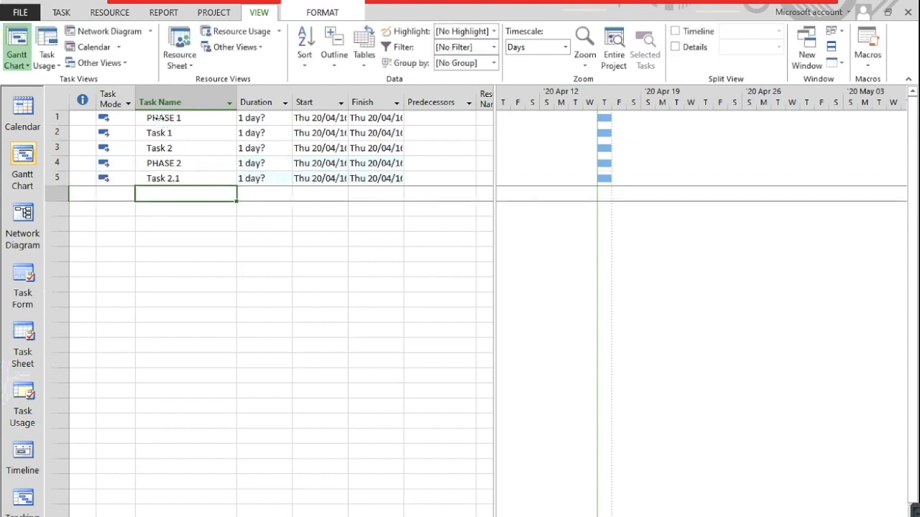
# - Add Task 2.2 and a Closing milestone with a duration of 0 days at the end of the task list
pyautogui.write('Task 2.2')
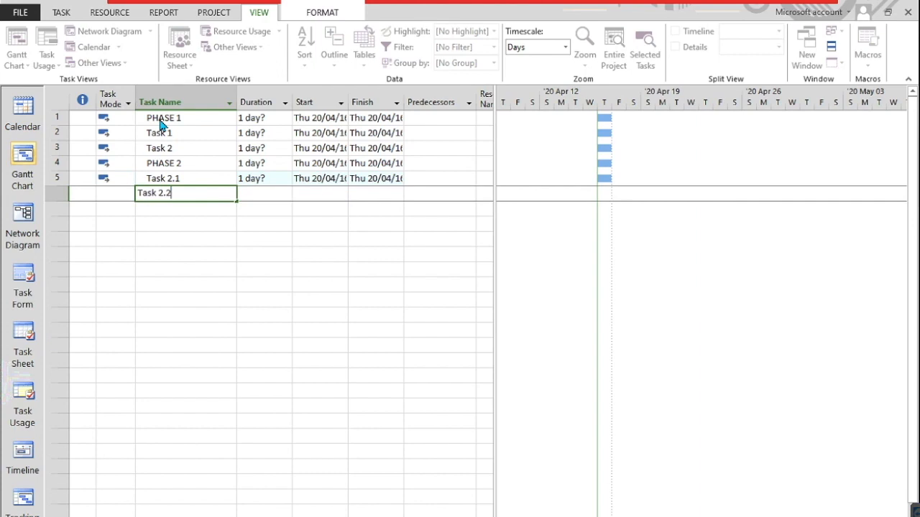
pyautogui.press('Return')
pyautogui.write('Closing')
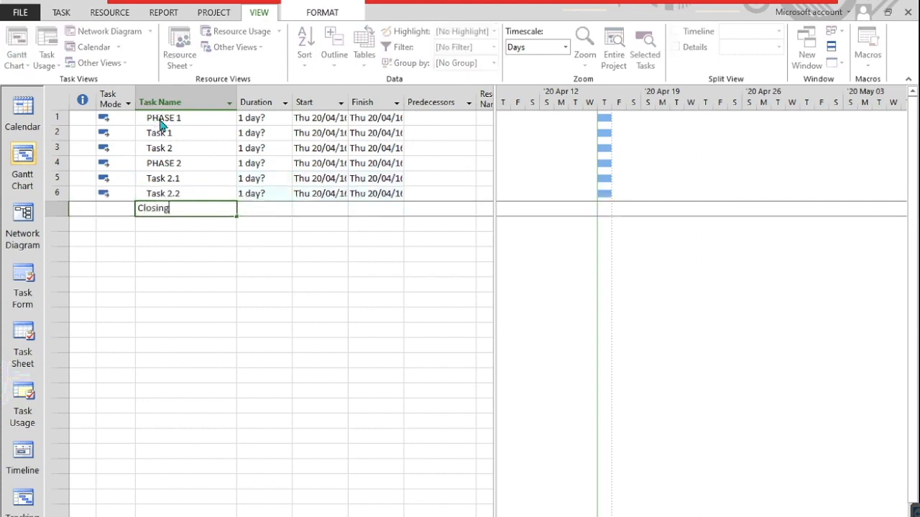
pyautogui.press('Tab')
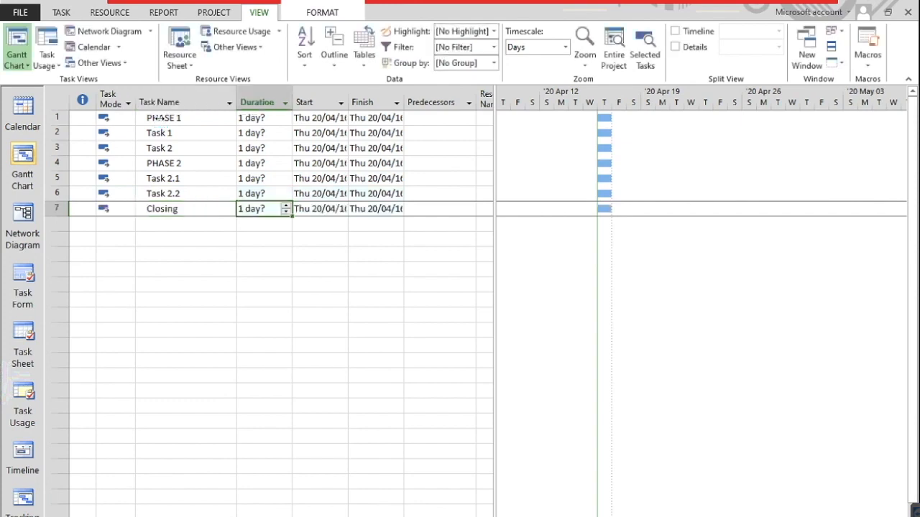
pyautogui.write('0')
pyautogui.click(251, 193)
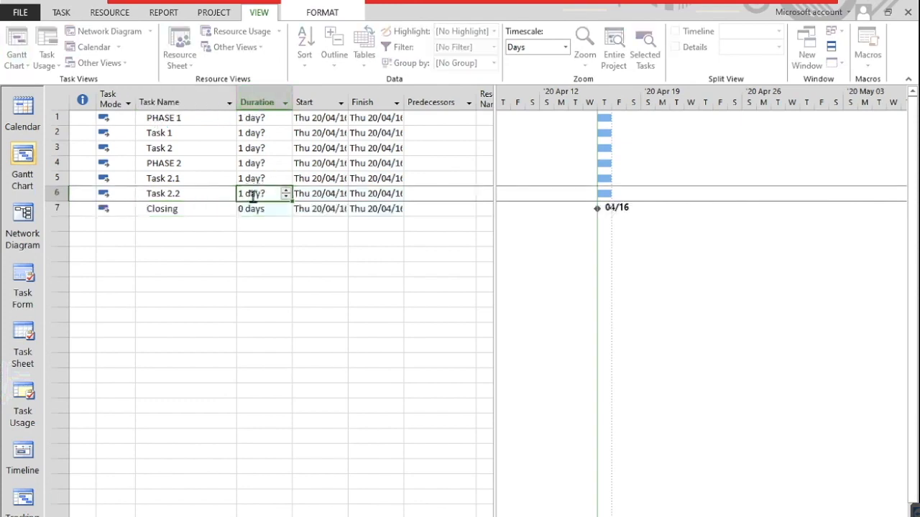
# - Set the duration of Task 1 to 2 days and the duration of Task 2.1 to 3 days
pyautogui.click(245, 133)
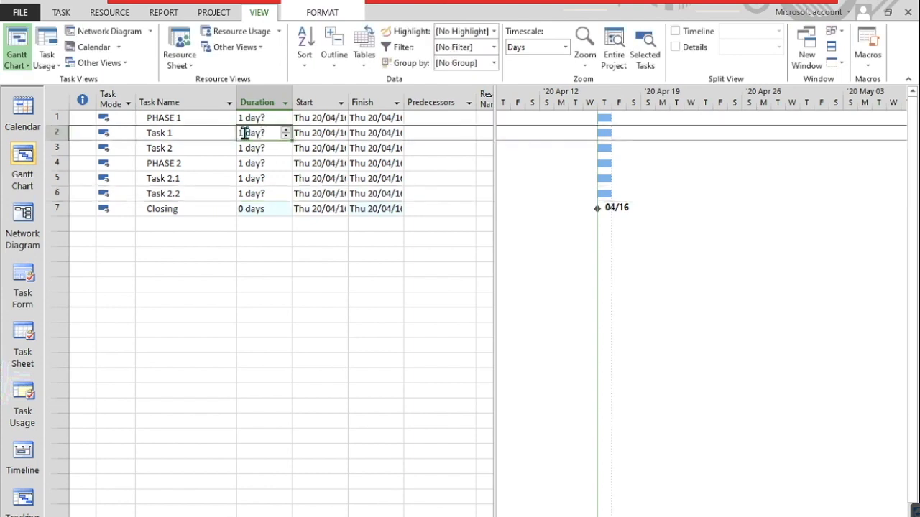
pyautogui.write('2')
pyautogui.press('Return')
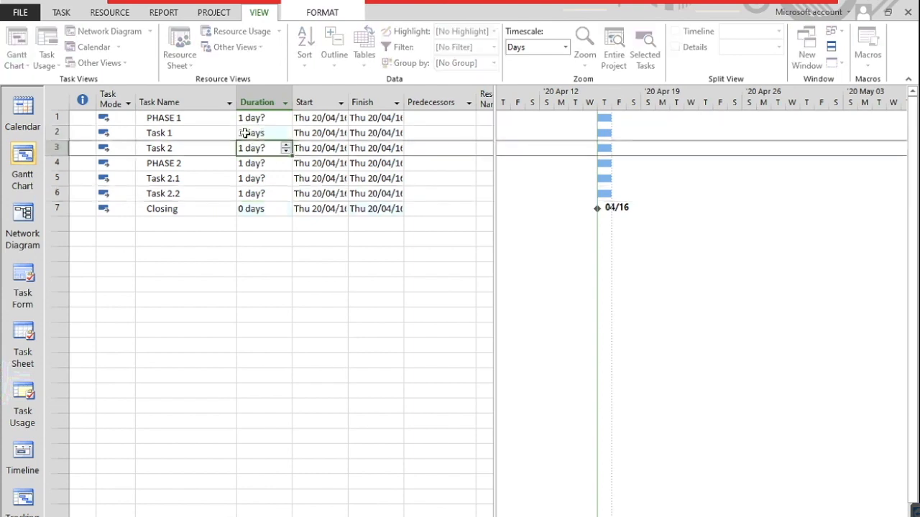
pyautogui.click(256, 180)
pyautogui.write('3')
pyautogui.press('Return')
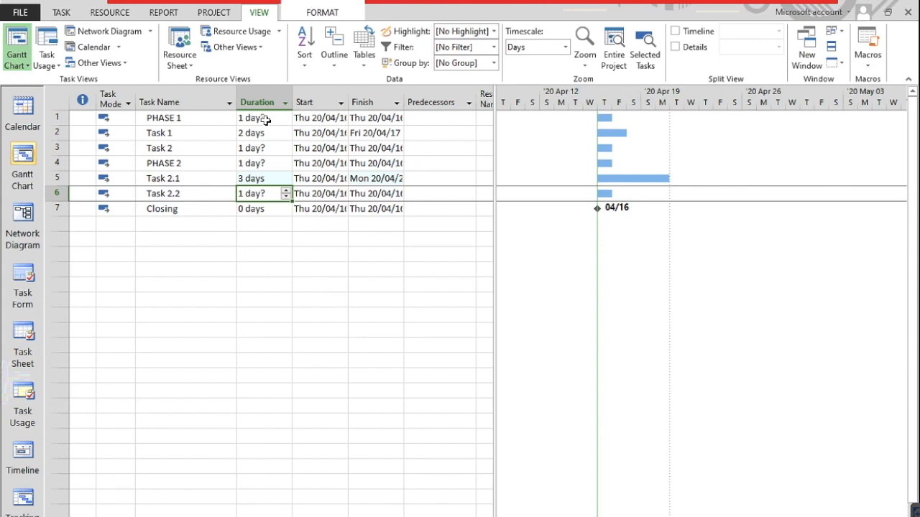
# - Indent Task 1 and Task 2 as subtasks of PHASE 1
pyautogui.click(54, 132)
pyautogui.keyDown('shift'); pyautogui.click(54, 148); pyautogui.keyUp('shift')
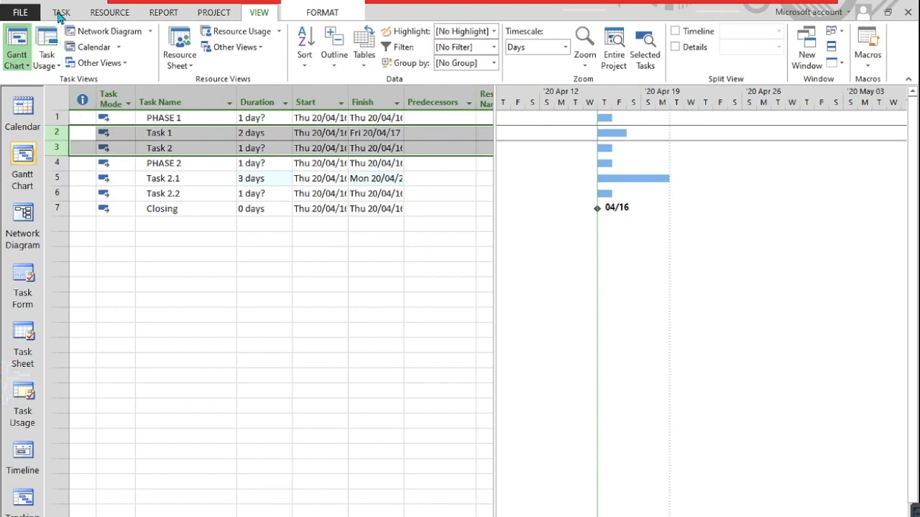
pyautogui.click(60, 13)
pyautogui.click(274, 57)
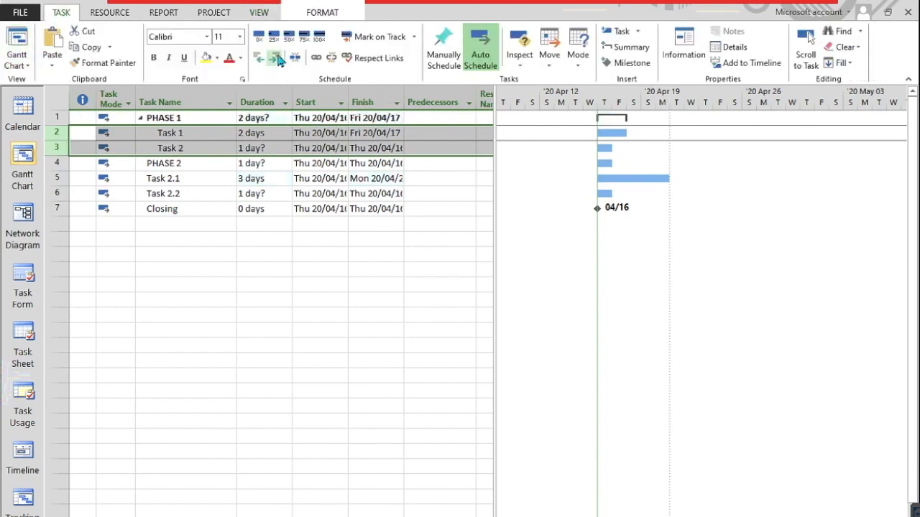
# - Indent Task 2.1 and Task 2.2 as subtasks of PHASE 2
pyautogui.moveTo(57, 178); pyautogui.dragTo(59, 194)
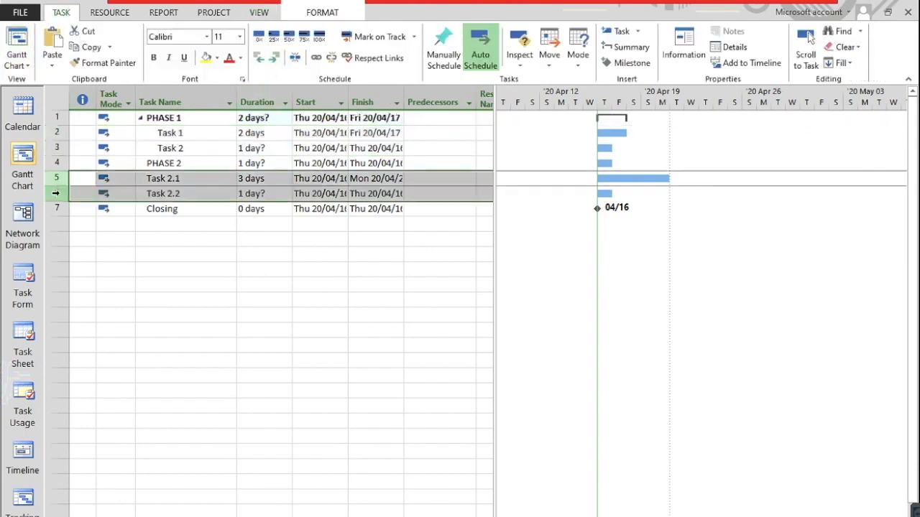
pyautogui.click(275, 58)
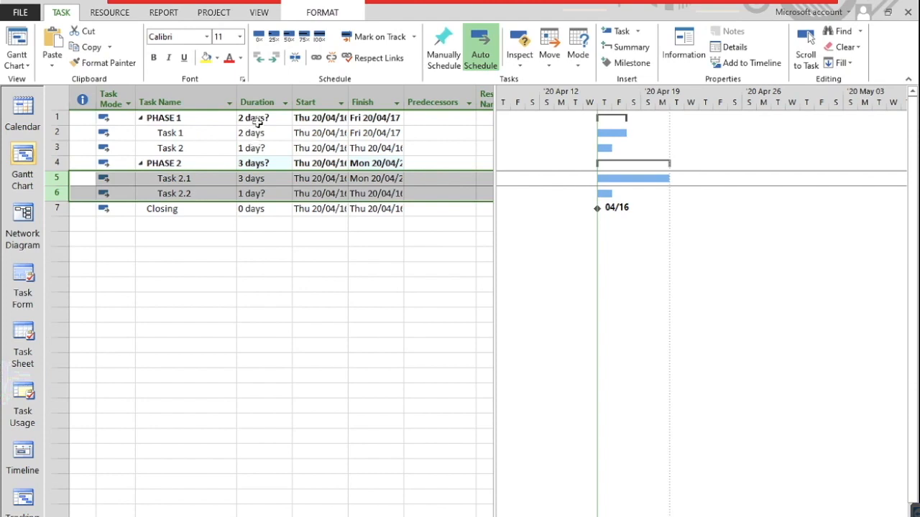
pyautogui.click(256, 164)
# - Select the whole task list and link all the tasks in sequence
pyautogui.click(181, 100)
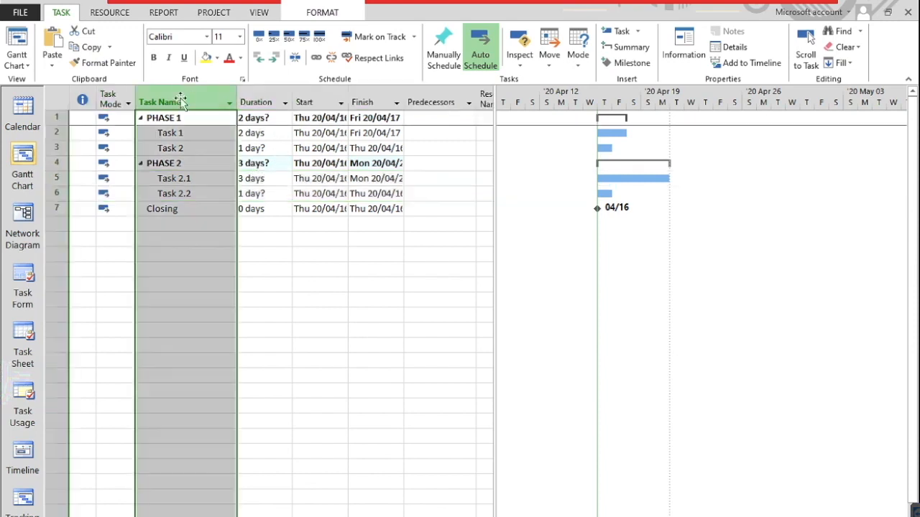
pyautogui.click(317, 59)
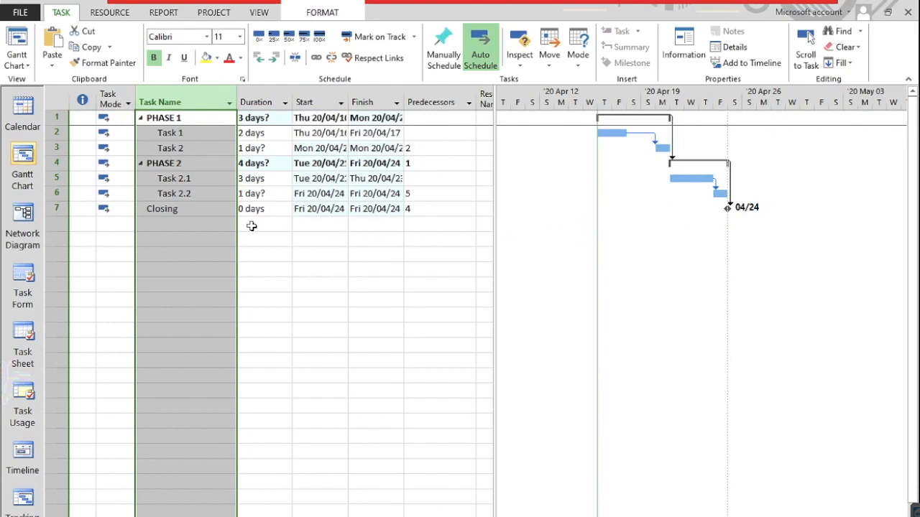
pyautogui.click(213, 224)
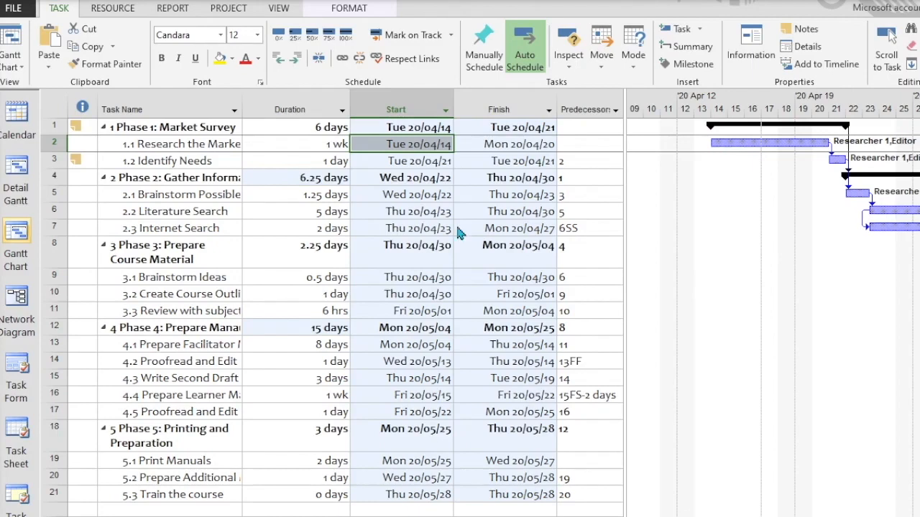
# - Mark all tasks of the course project, from Market Survey to Train the course, as on track
pyautogui.click(162, 108)
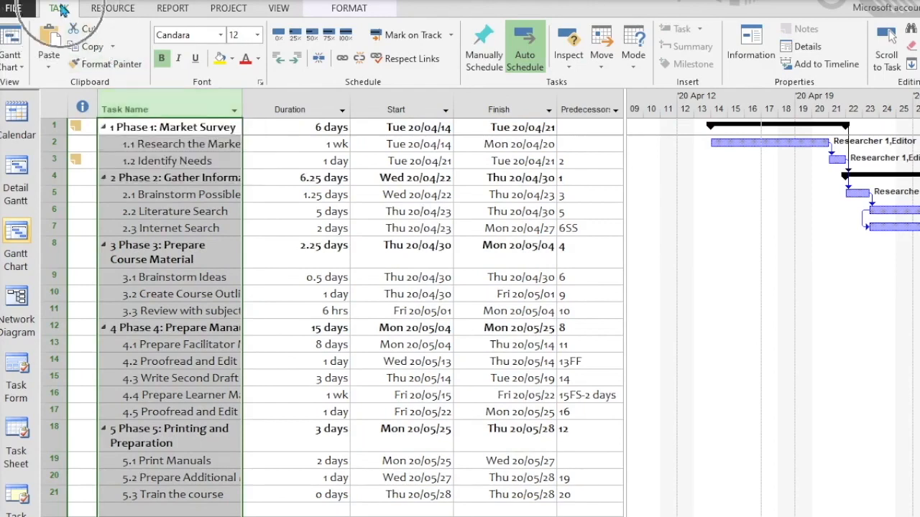
pyautogui.click(408, 38)
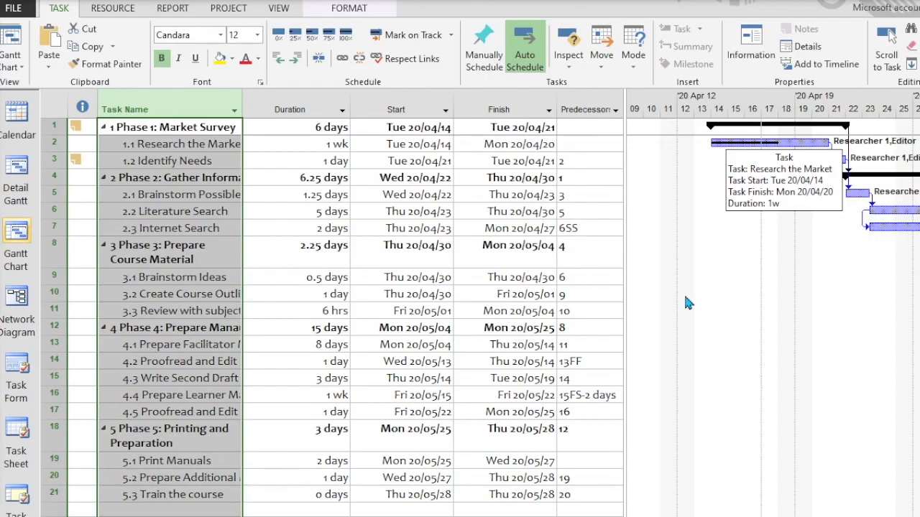
pyautogui.click(153, 144)
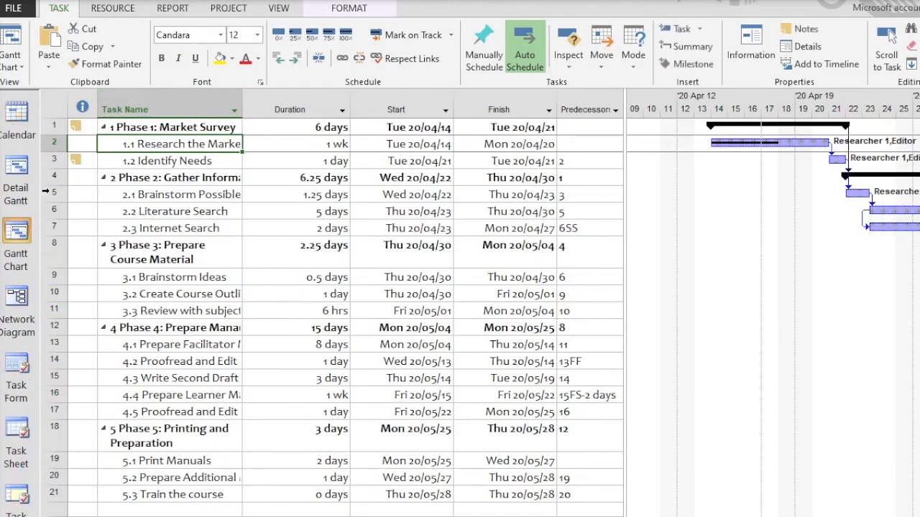
# - Apply the Tracking Gantt view and widen its table to show the Duration column
pyautogui.click(17, 68)
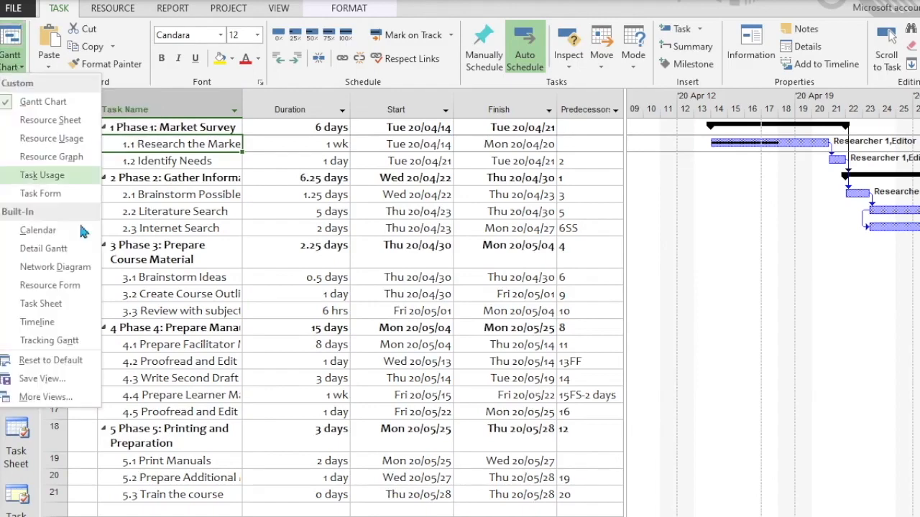
pyautogui.click(50, 398)
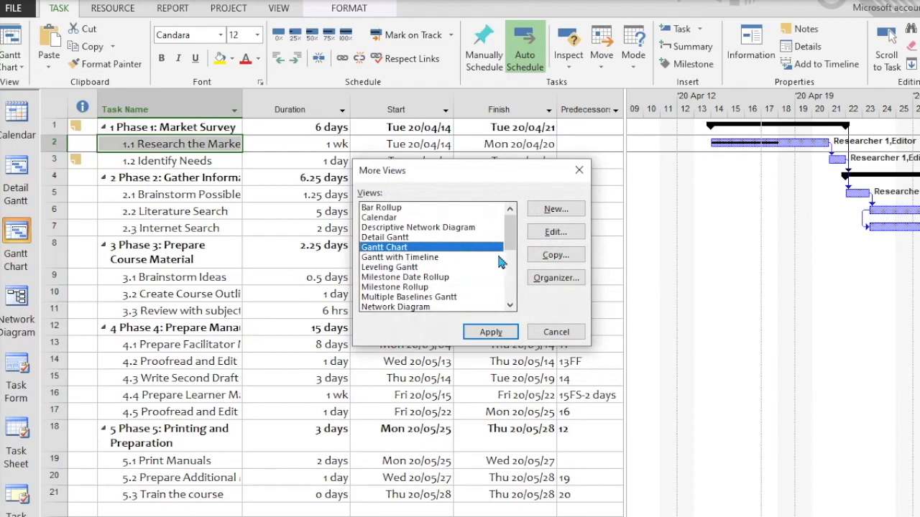
pyautogui.moveTo(513, 249); pyautogui.dragTo(508, 299)
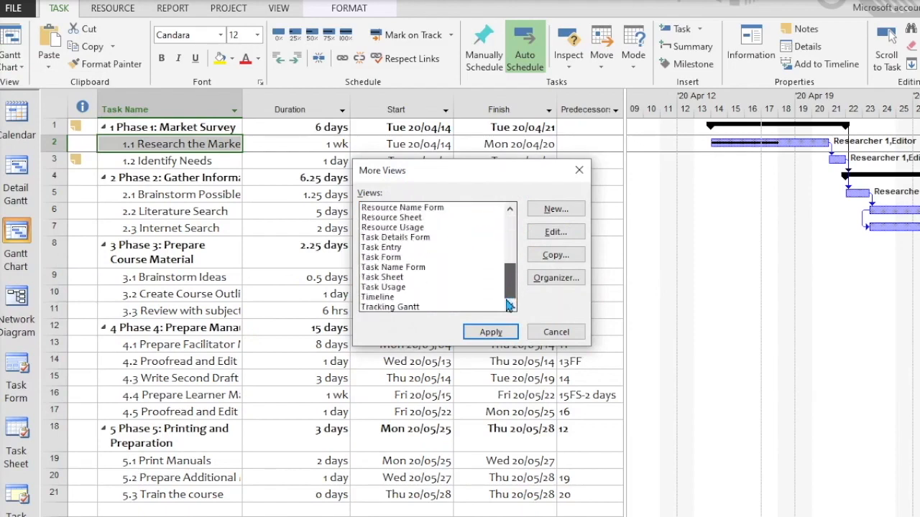
pyautogui.click(396, 307)
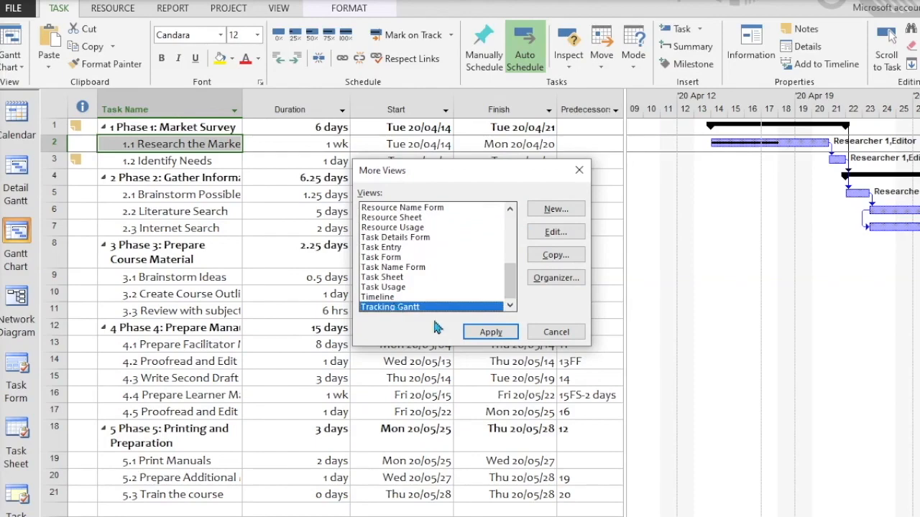
pyautogui.click(492, 332)
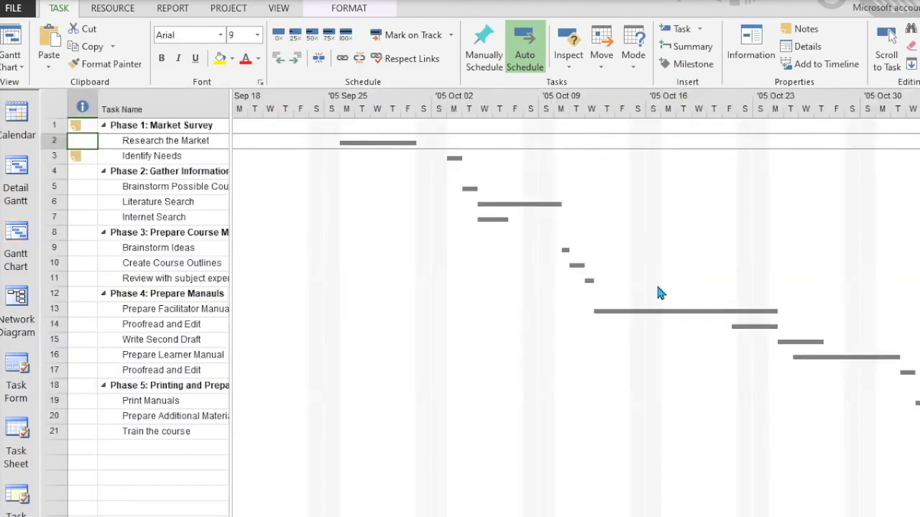
pyautogui.moveTo(230, 167); pyautogui.dragTo(352, 182)
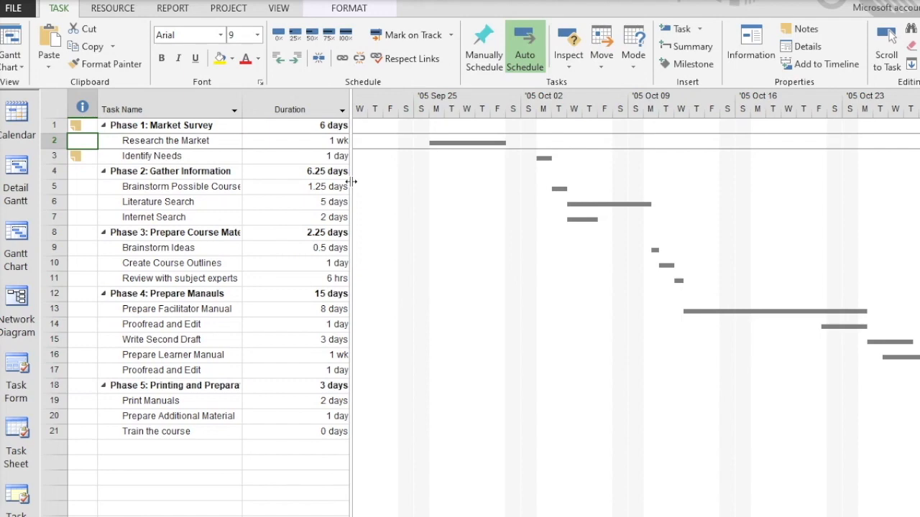
# - Return to the Gantt Chart view and set the baseline for the entire project, overwriting the previously saved one
pyautogui.click(17, 233)
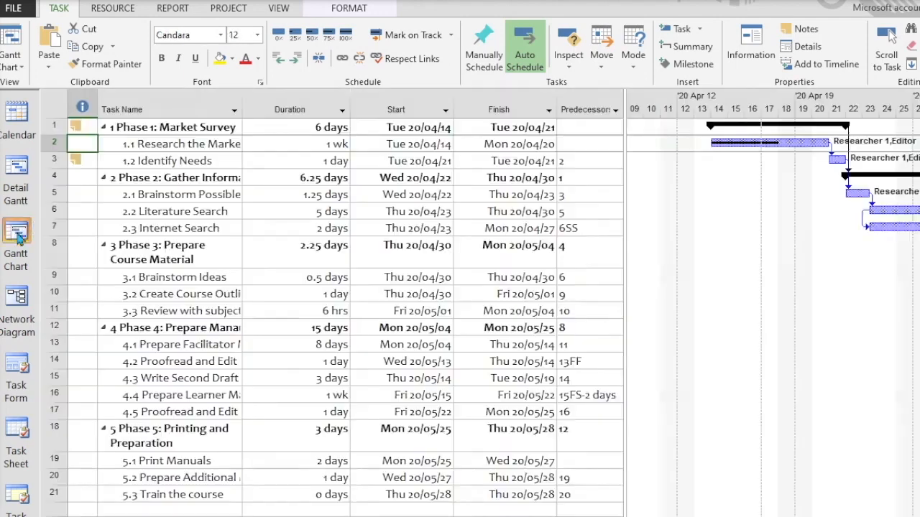
pyautogui.click(227, 8)
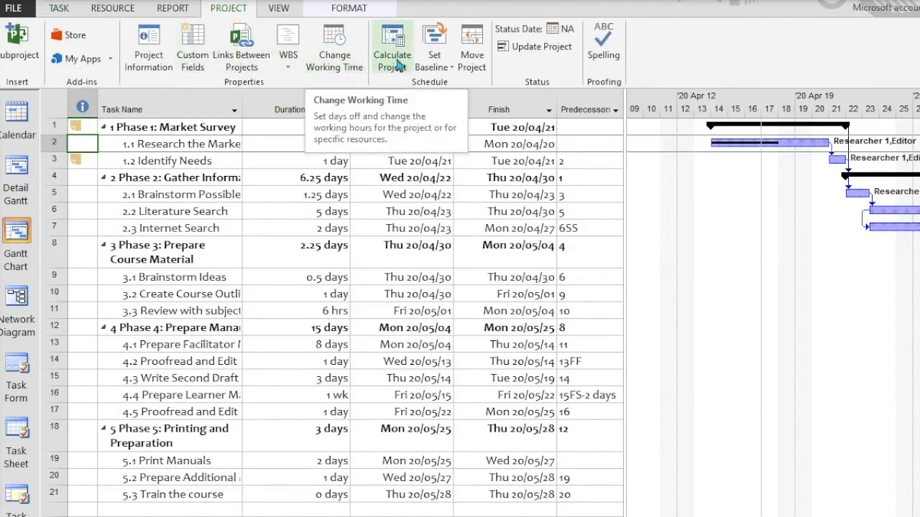
pyautogui.click(435, 66)
pyautogui.click(439, 85)
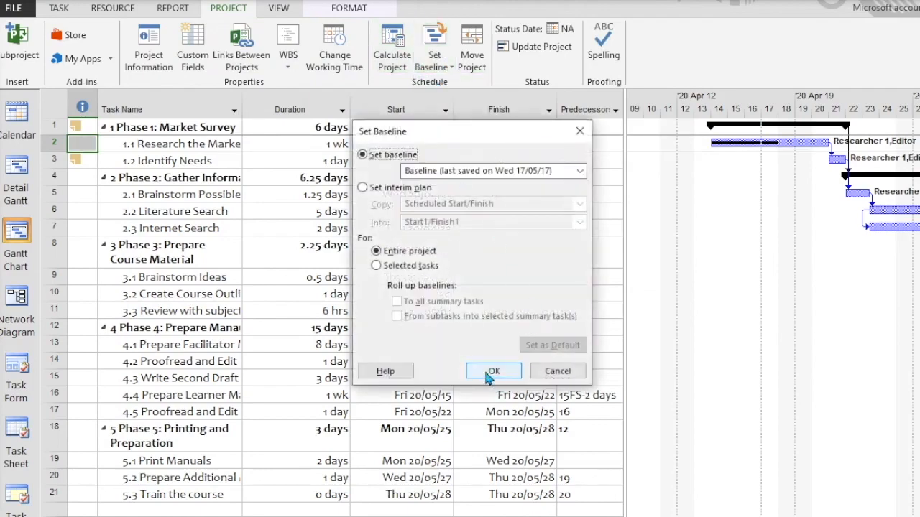
pyautogui.click(491, 372)
pyautogui.click(449, 308)
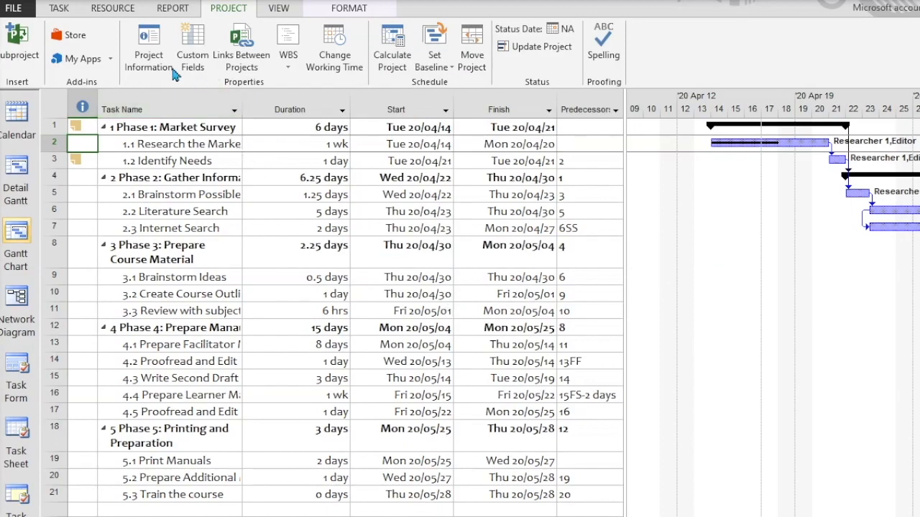
# - Review the project statistics, comparing current, baseline, actual and remaining values
pyautogui.click(149, 54)
pyautogui.click(334, 312)
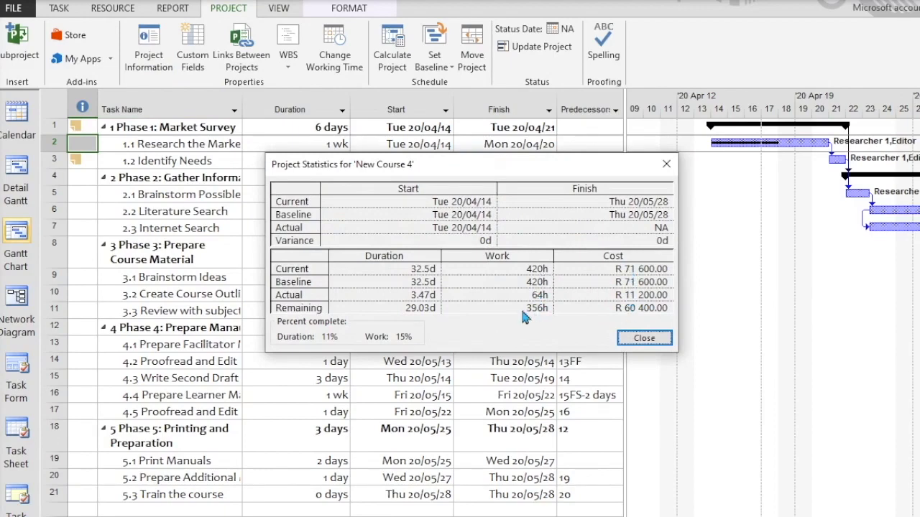
pyautogui.click(638, 337)
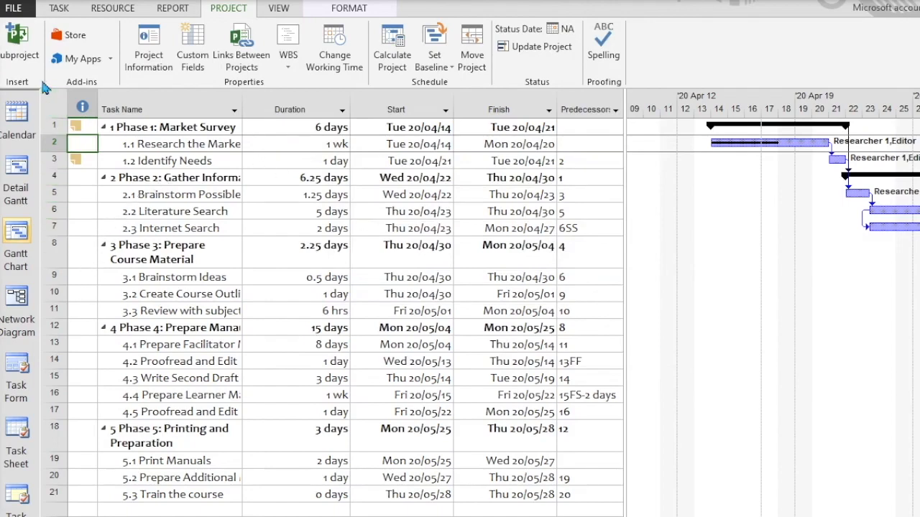
# - Switch to the Tracking Gantt view and bring the bar of the Research the Market task into the timeline
pyautogui.click(57, 12)
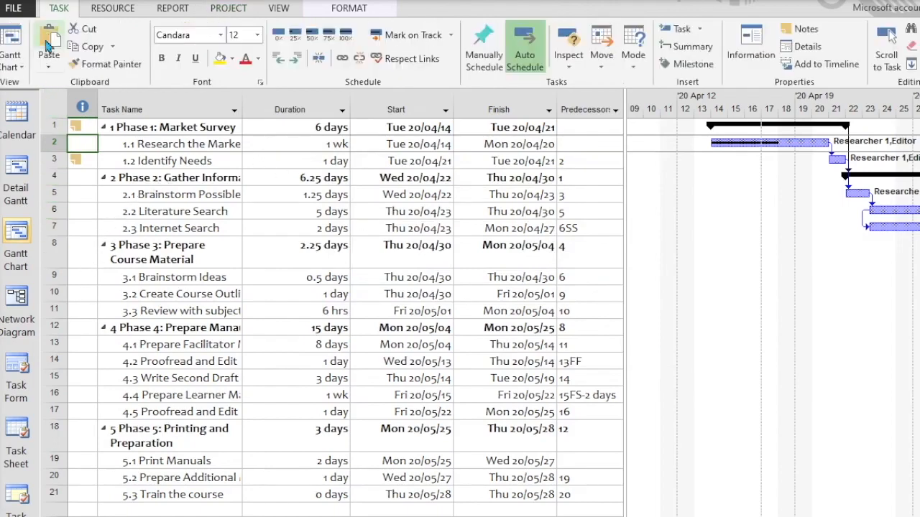
pyautogui.click(13, 68)
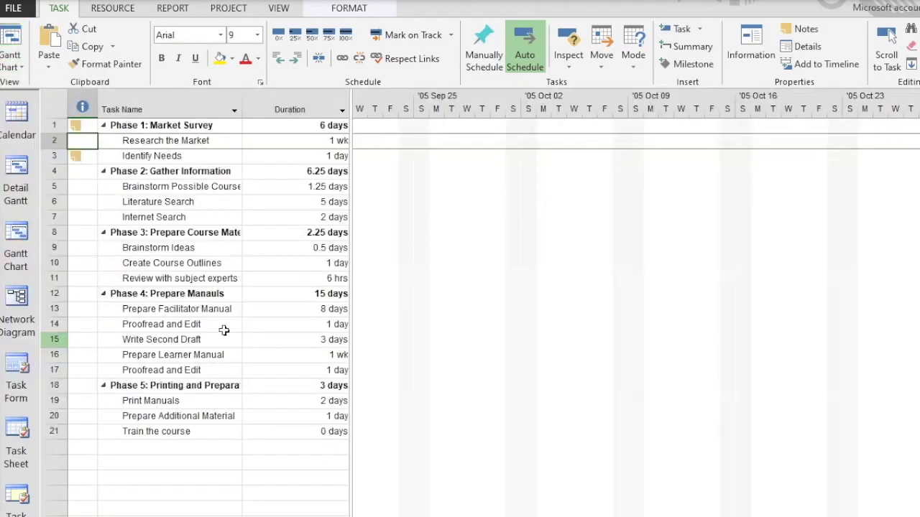
pyautogui.click(184, 142)
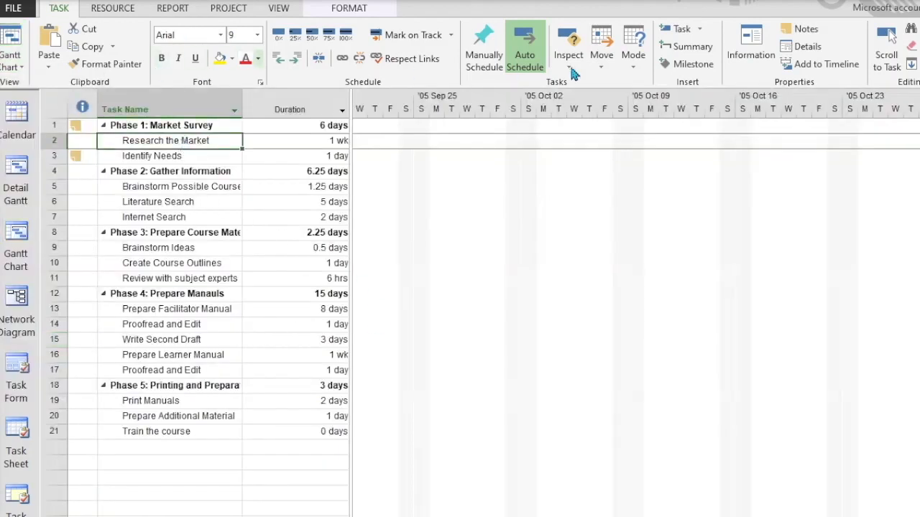
pyautogui.click(886, 57)
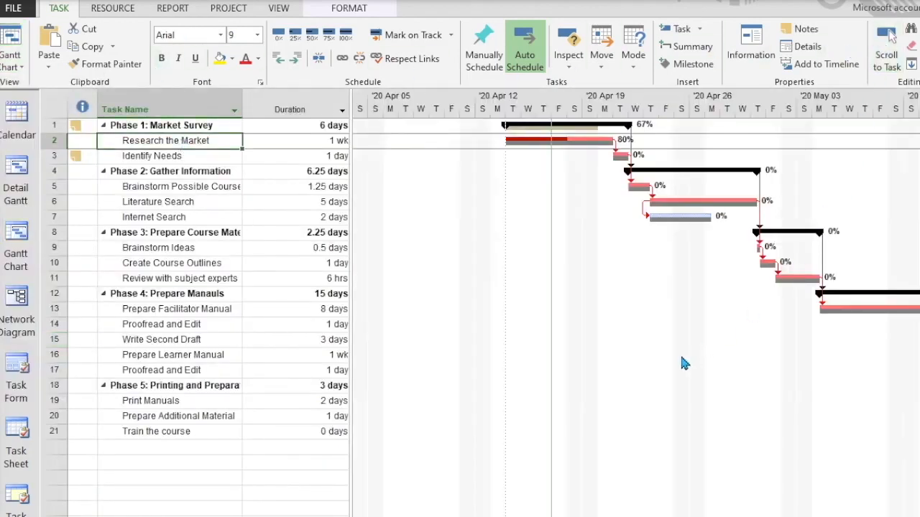